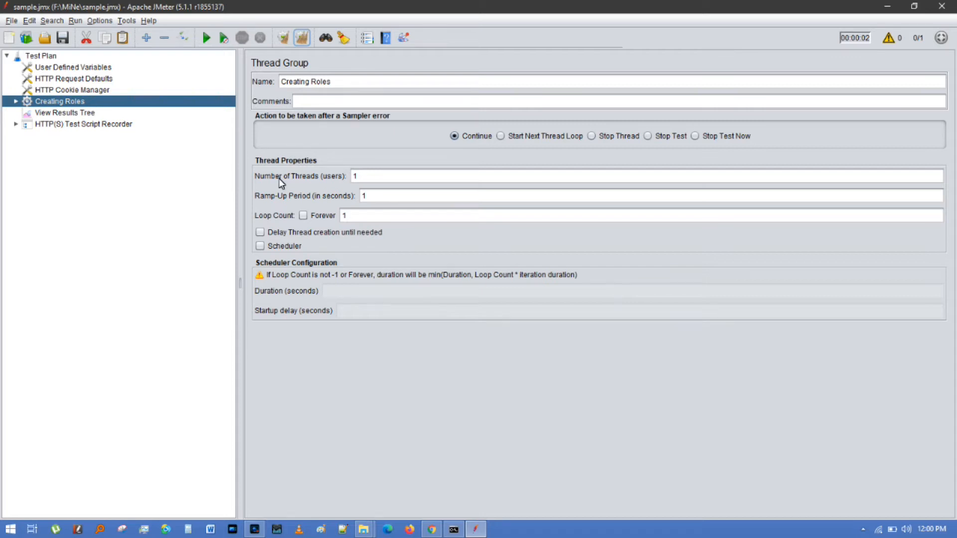
Clear all previous results and run the test, with Creating Roles and its Transaction Controller expanded in the tree.
click(16, 102)
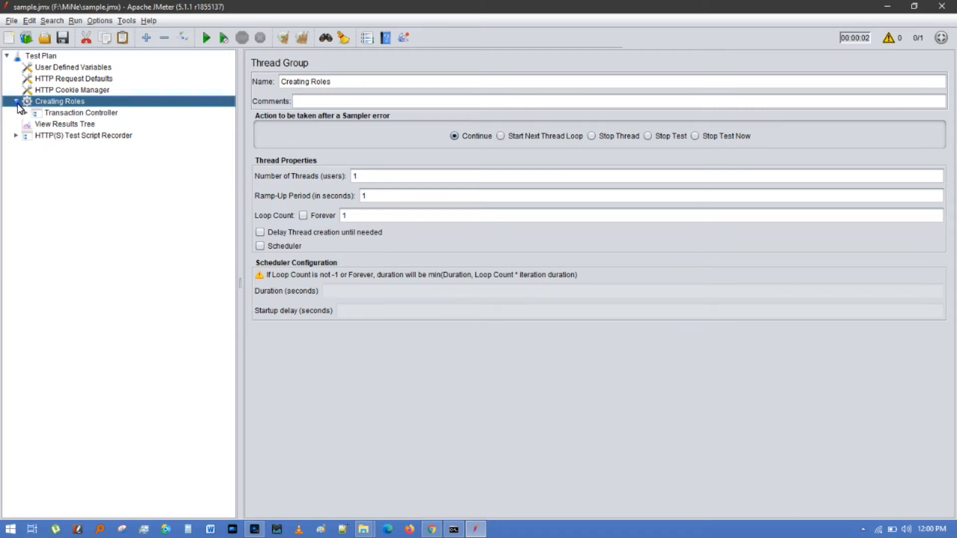
click(25, 113)
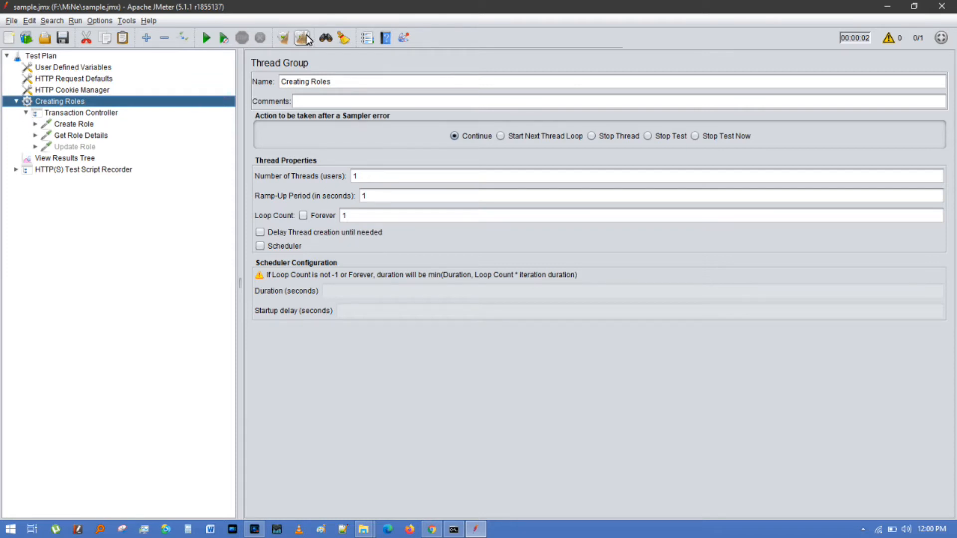
click(303, 38)
click(207, 38)
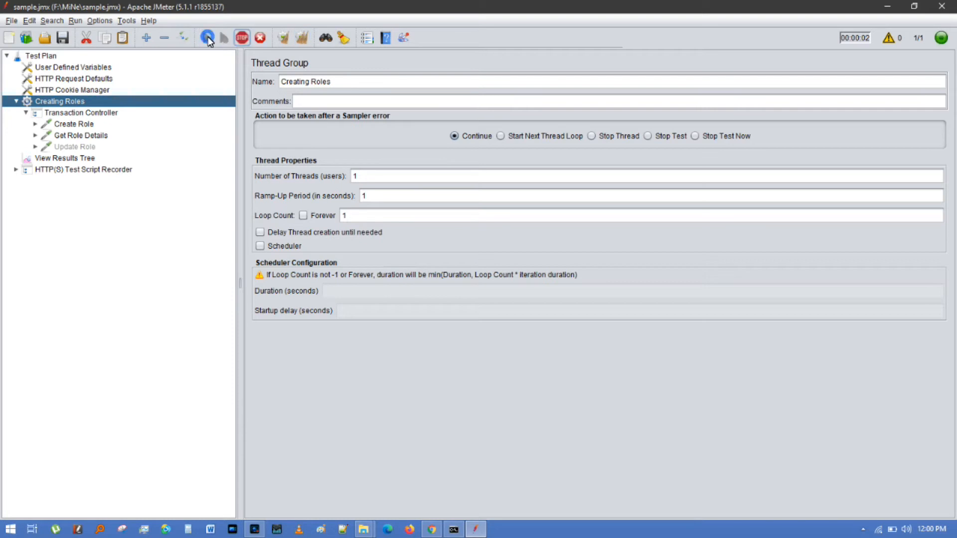
Examine the Create Role response body under the Transaction Controller in View Results Tree.
click(74, 157)
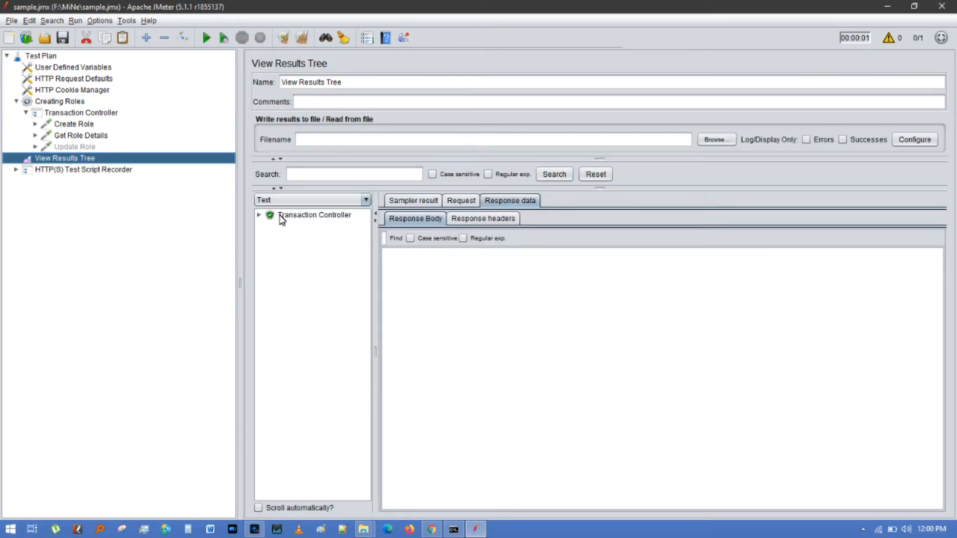
click(283, 220)
double_click(282, 220)
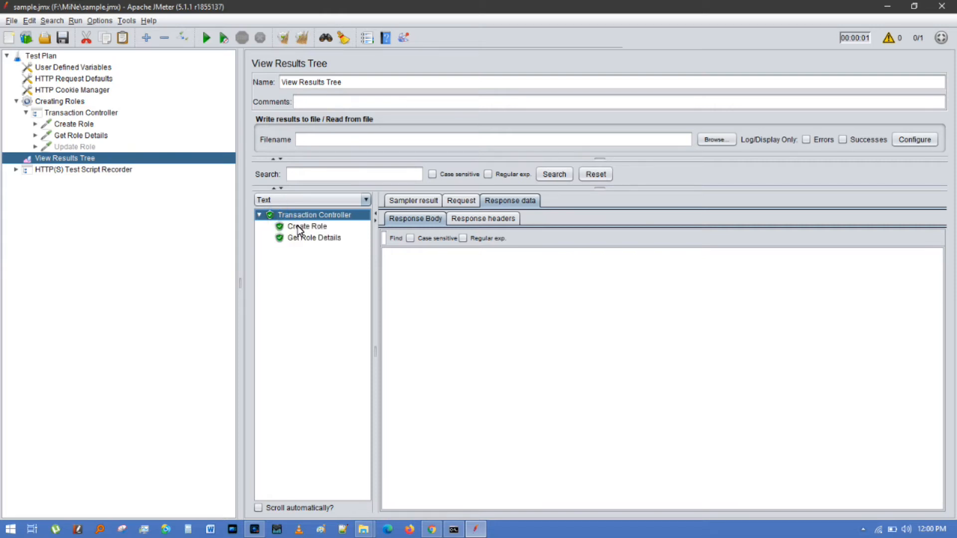
click(300, 230)
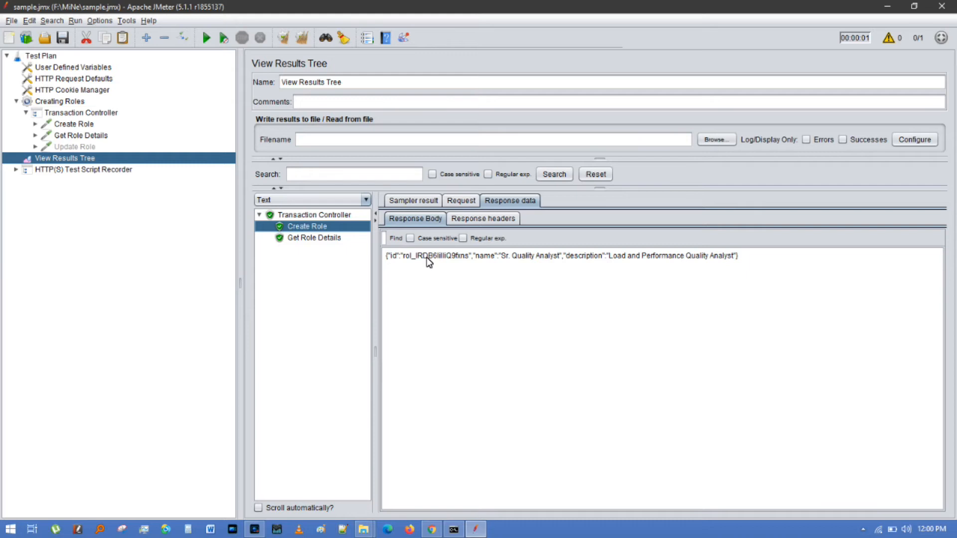
Compare the hard-coded role ID in the Get Role Details path with the ID in that request's response body.
click(73, 137)
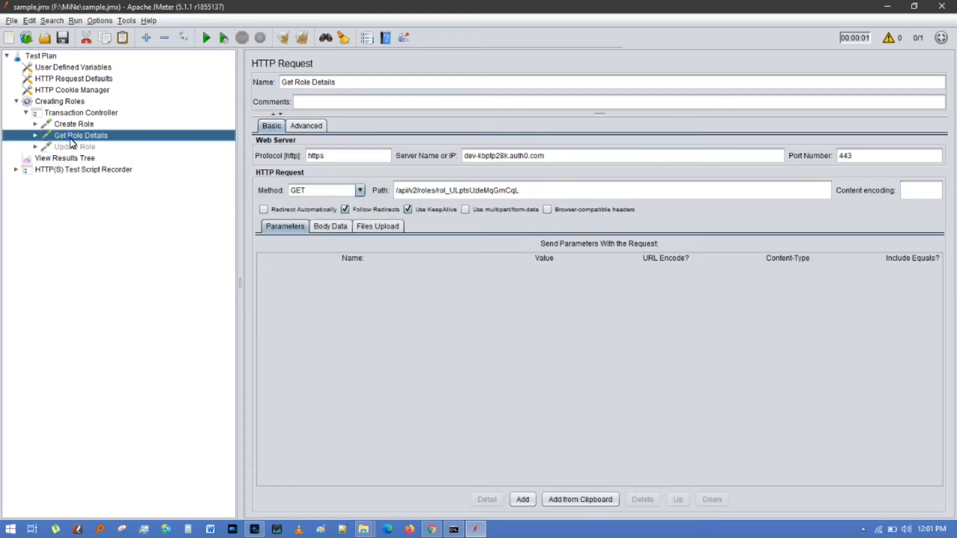
double_click(526, 196)
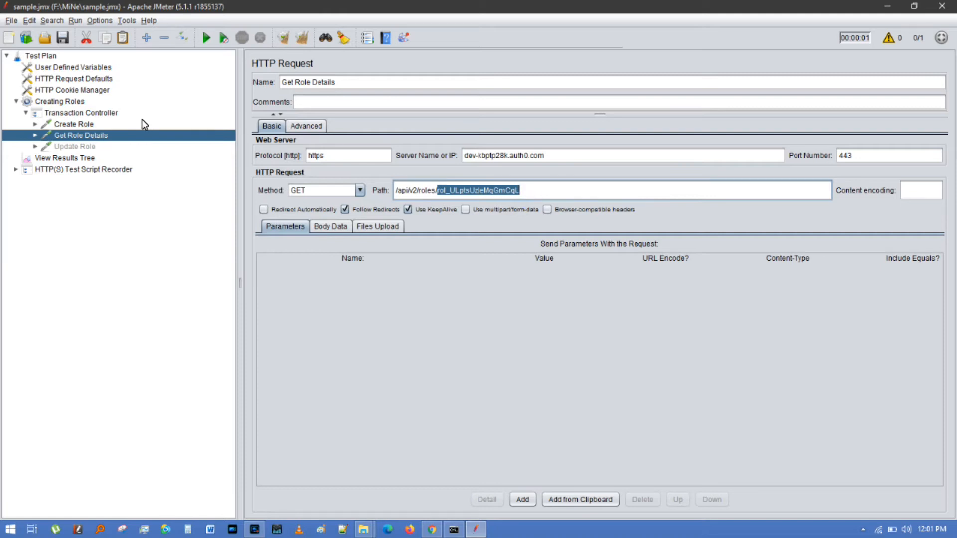
click(77, 160)
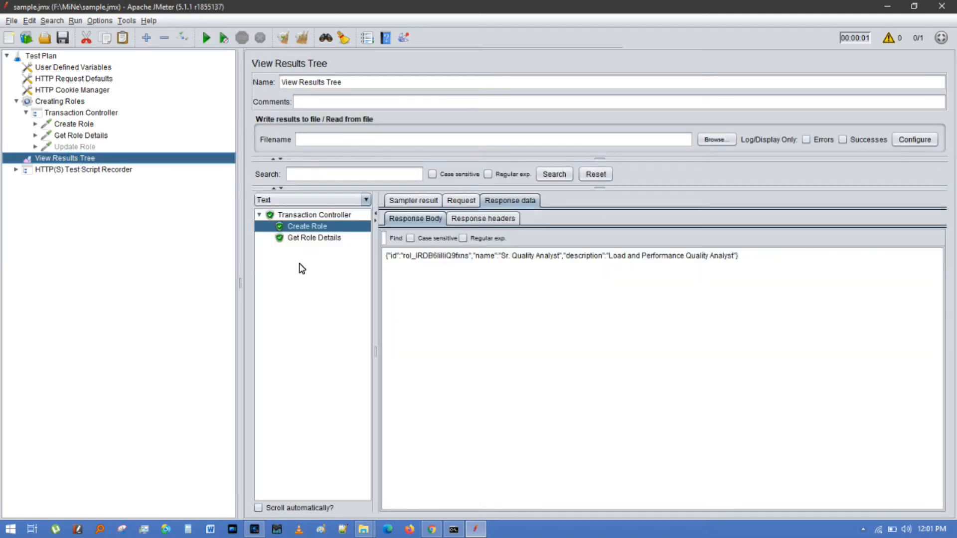
click(314, 239)
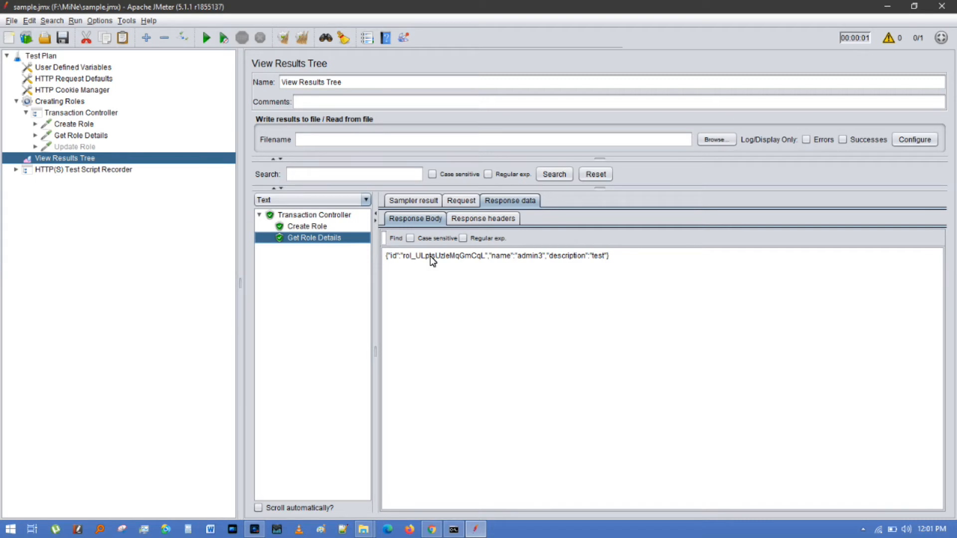
Copy the id key and value from the Create Role response, and switch the results renderer to RegExp Tester.
click(310, 228)
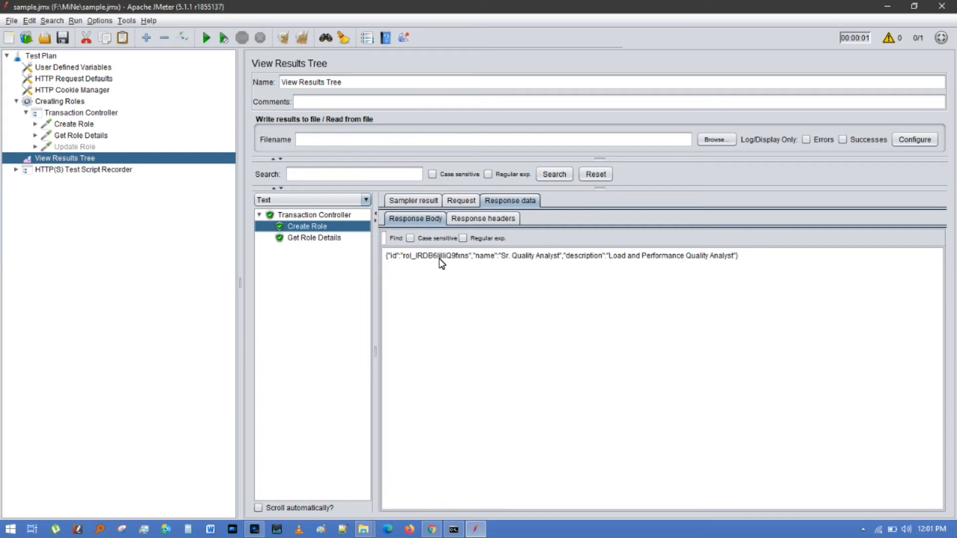
drag(471, 257, 392, 264)
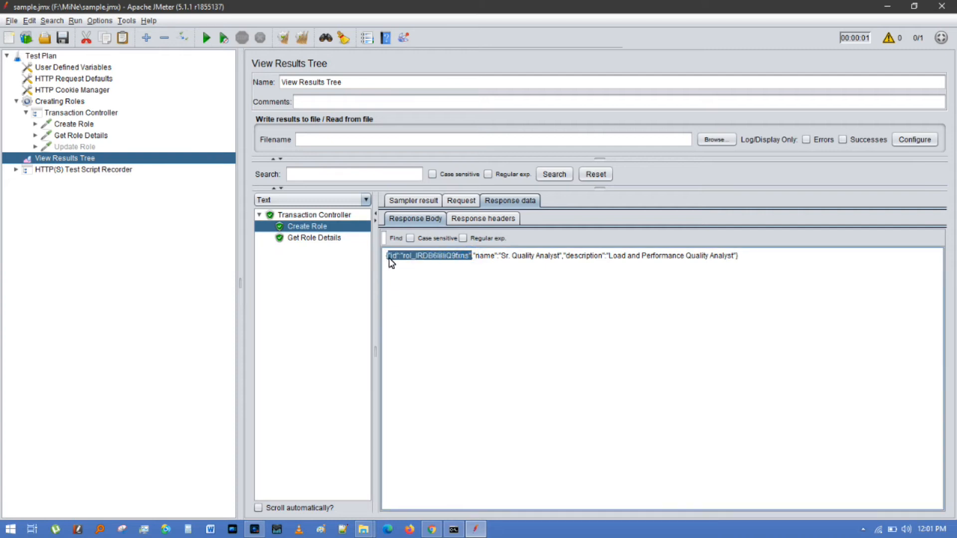
click(366, 200)
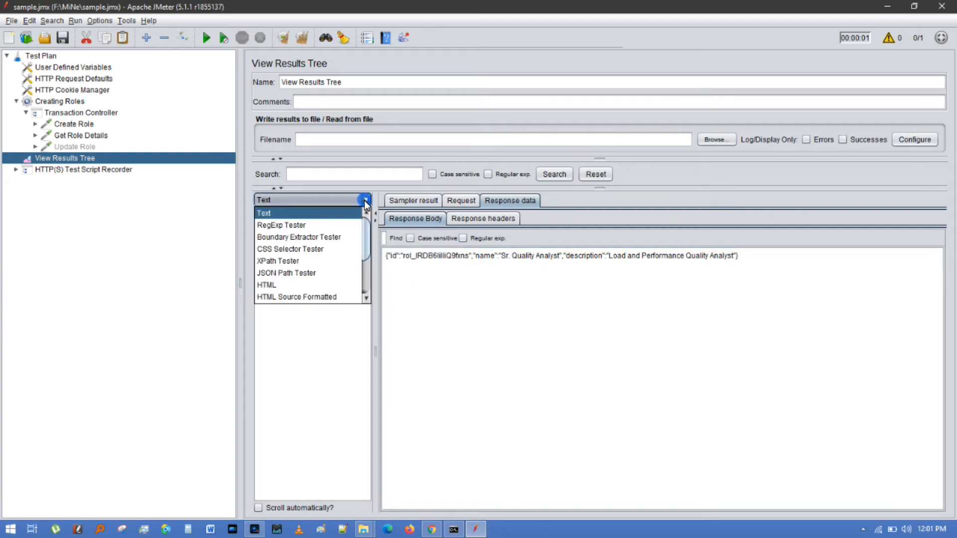
click(335, 226)
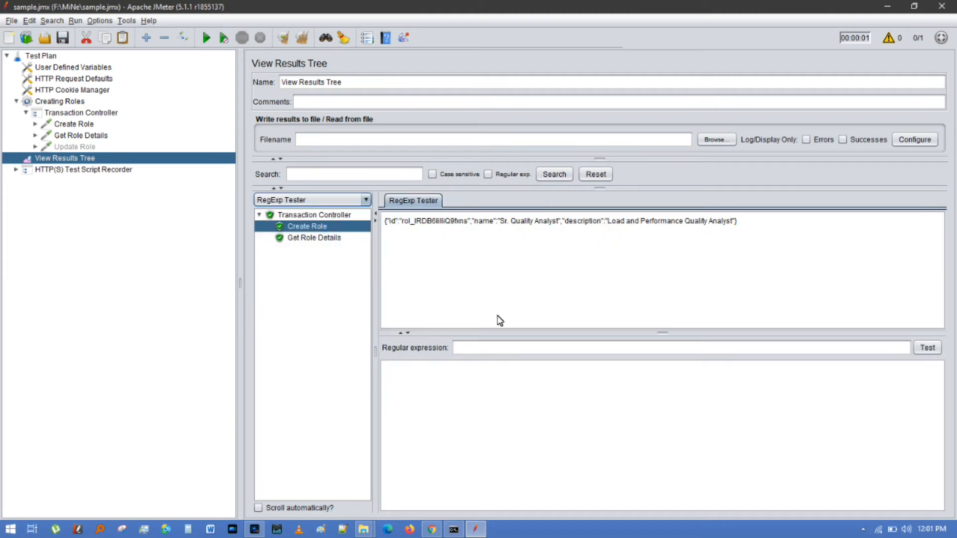
Test the regular expression "id":"(.+?)" against the Create Role response and check the captured role ID.
click(509, 351)
text("id":"rol_IRDB6lilliQ9fxns")
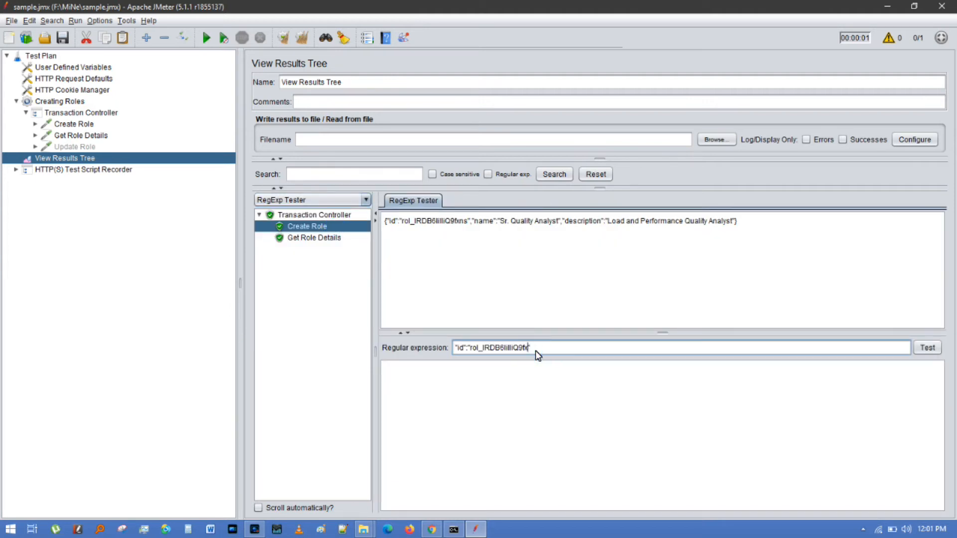
key(BackSpace)
key(BackSpace)
key(BackSpace)
key(BackSpace)
key(BackSpace)
key(BackSpace)
key(BackSpace)
key(BackSpace)
key(BackSpace)
key(BackSpace)
key(BackSpace)
key(BackSpace)
text((.+?))
click(928, 349)
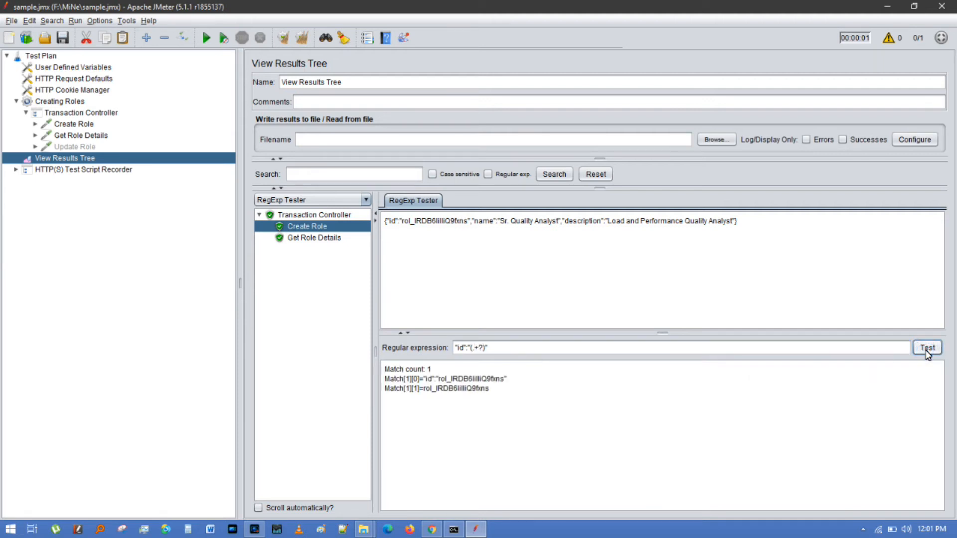
drag(490, 389, 423, 394)
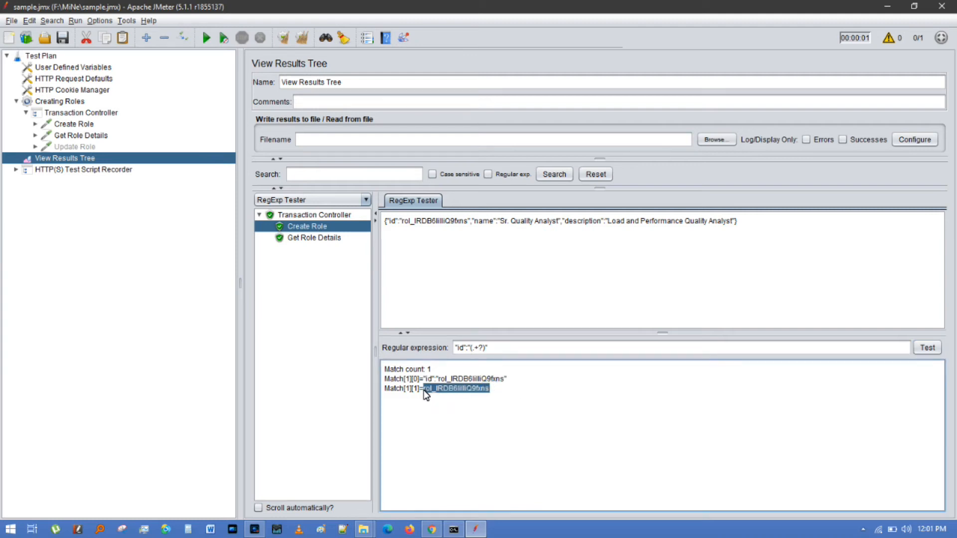
Add a Regular Expression Extractor post-processor to the Create Role request.
click(86, 128)
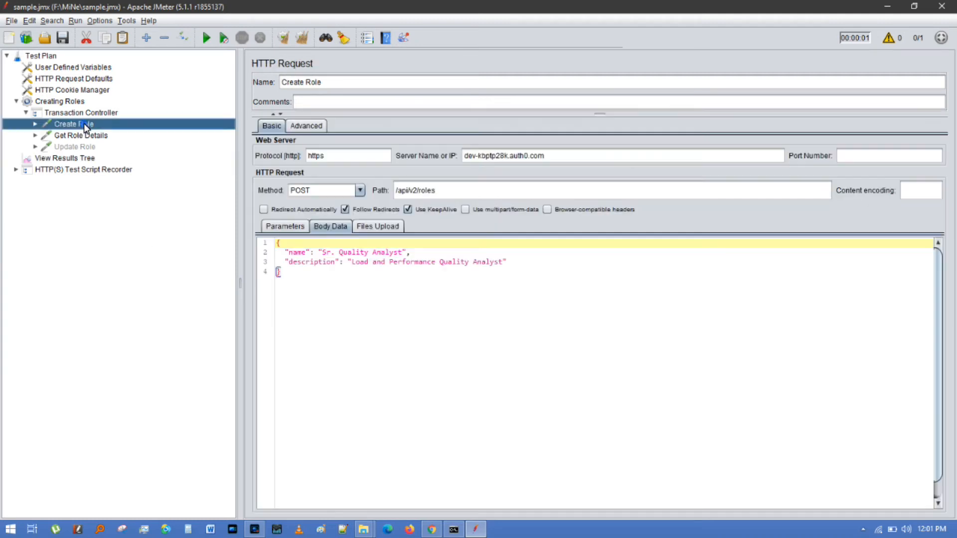
right_click(84, 124)
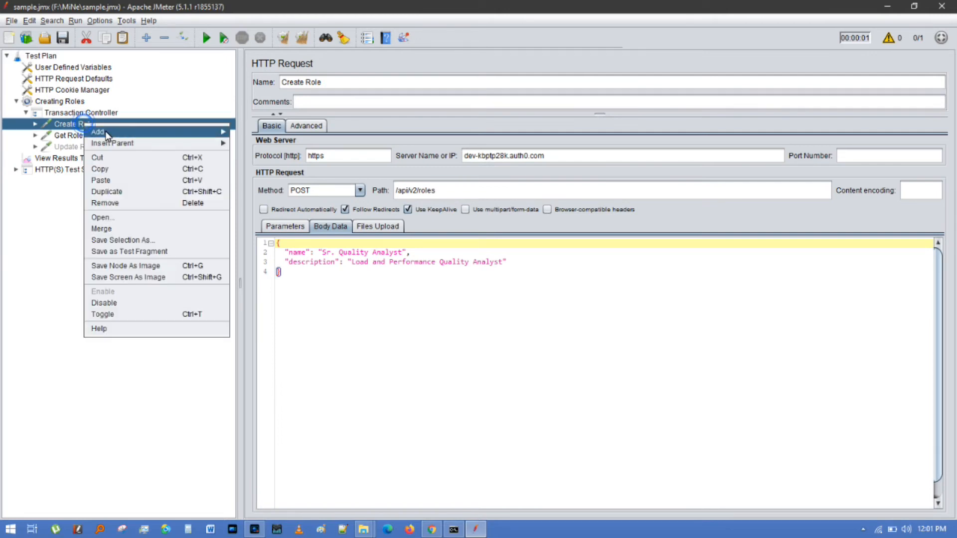
mouse_move(209, 143)
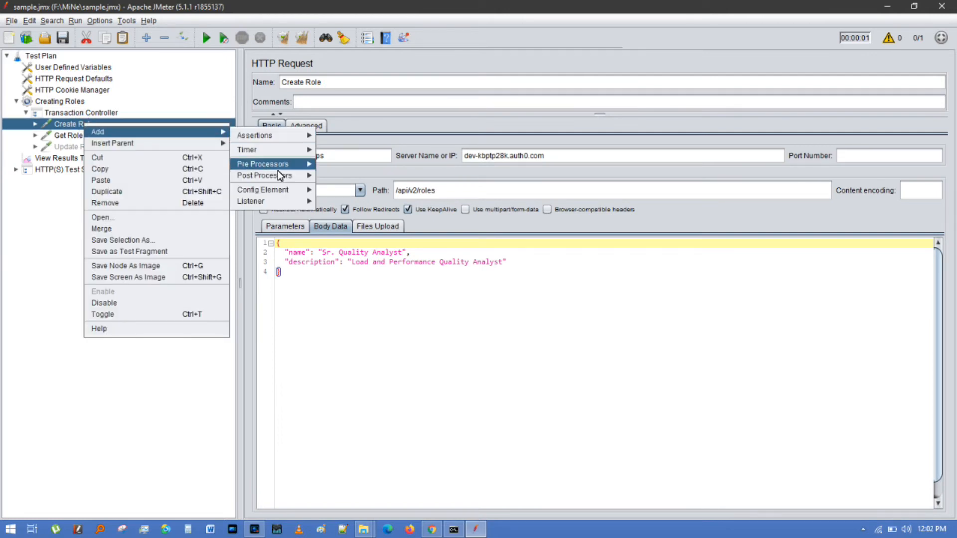
mouse_move(285, 175)
click(331, 213)
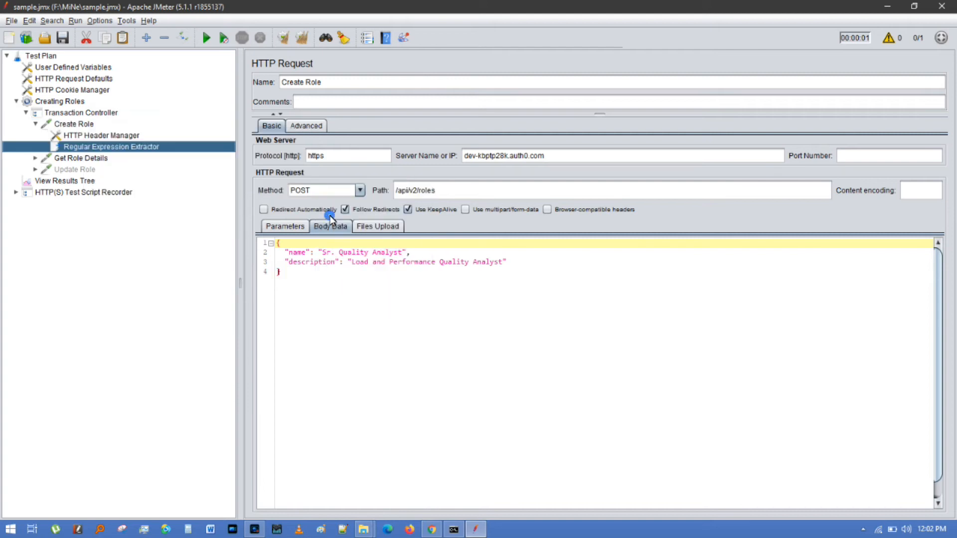
Copy the tested expression "id":"(.+?)" from View Results Tree into the extractor's regular expression.
click(482, 221)
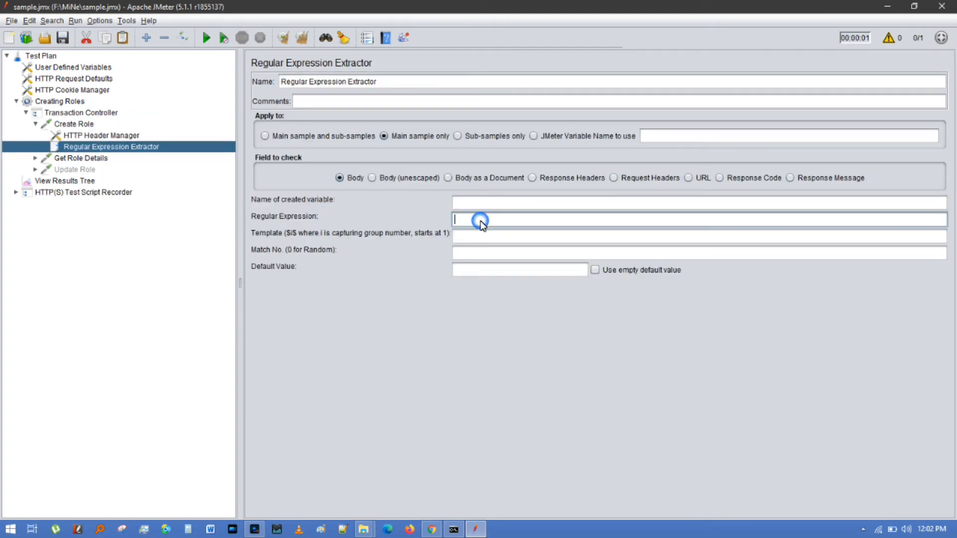
click(48, 184)
drag(498, 349, 422, 350)
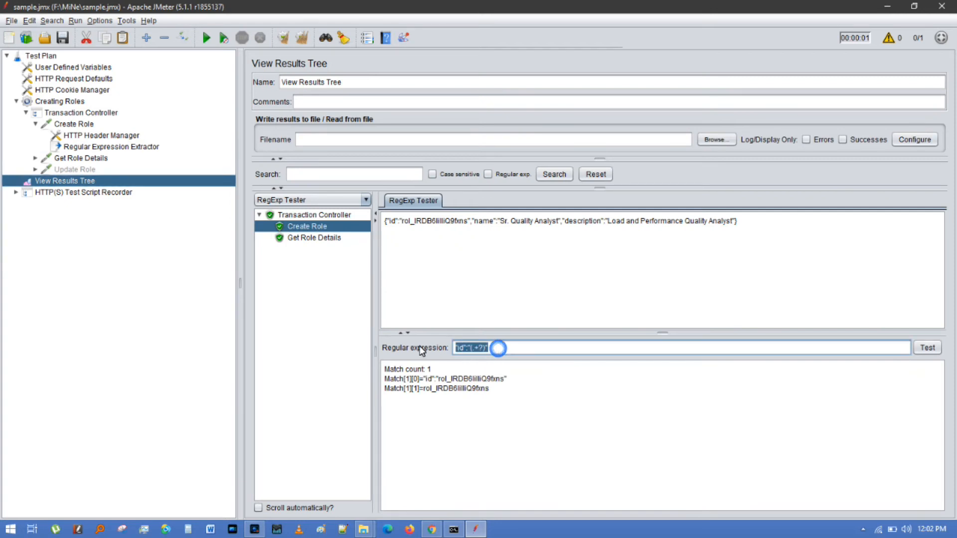
click(125, 149)
click(473, 219)
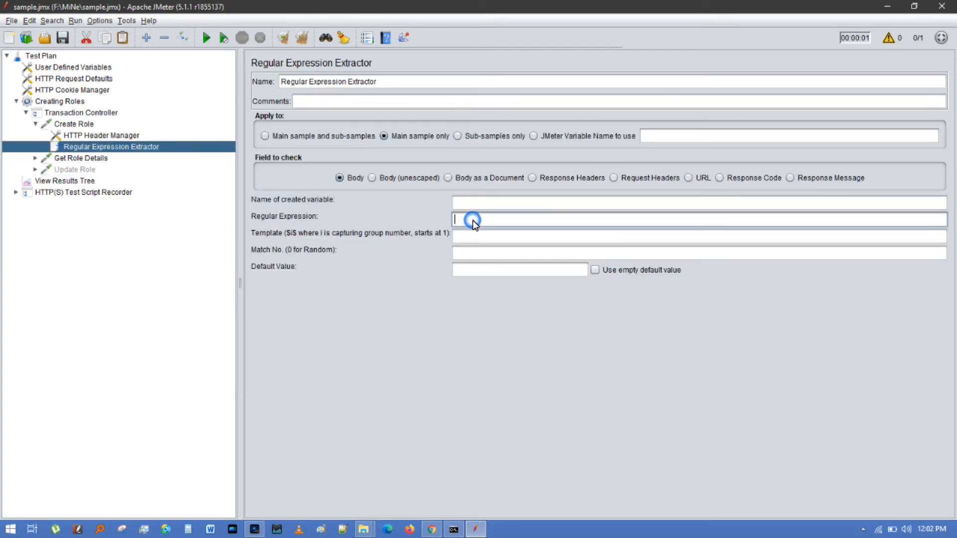
Name the extractor's created variable roleID, and set its template to $1$ and match number to 1.
click(476, 206)
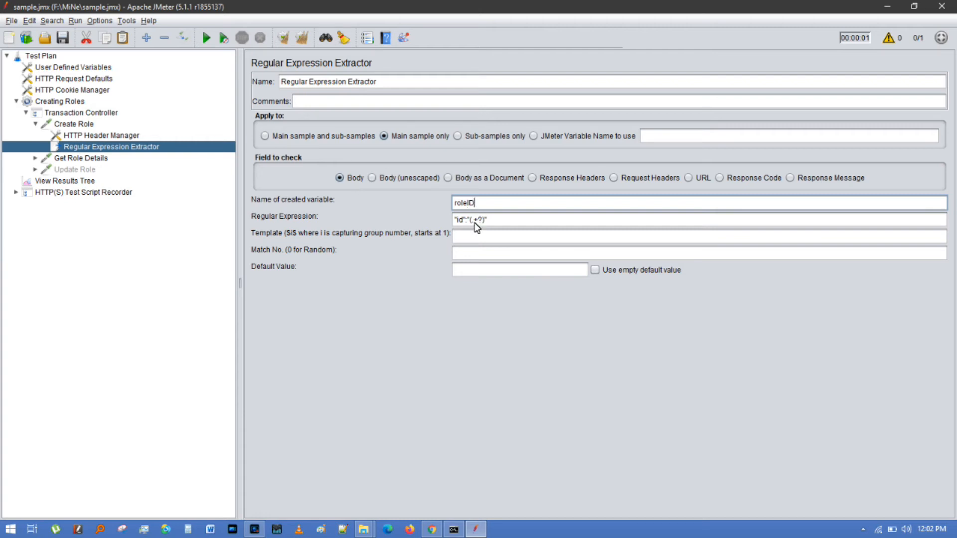
click(472, 239)
text($$)
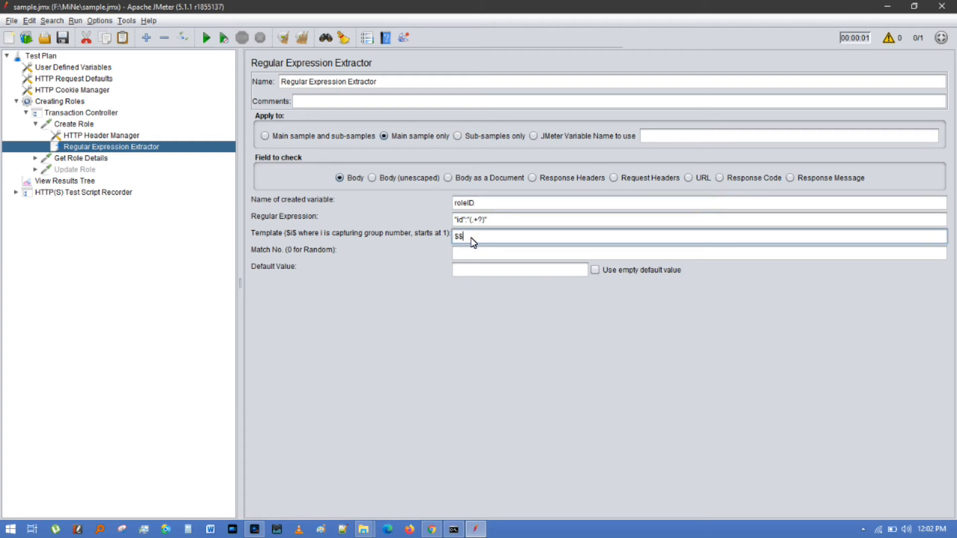
key(Left)
text(1)
key(Tab)
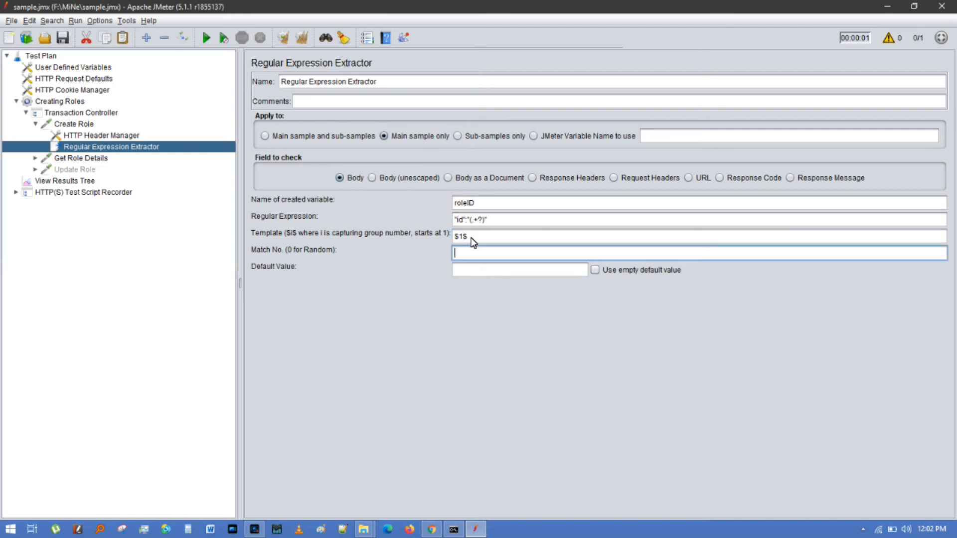
text(1)
Replace the hard-coded role ID in the Get Role Details path with the extracted variable, giving /api/v2/roles/${roleID}.
click(482, 203)
drag(482, 204, 451, 207)
key(ctrl+c)
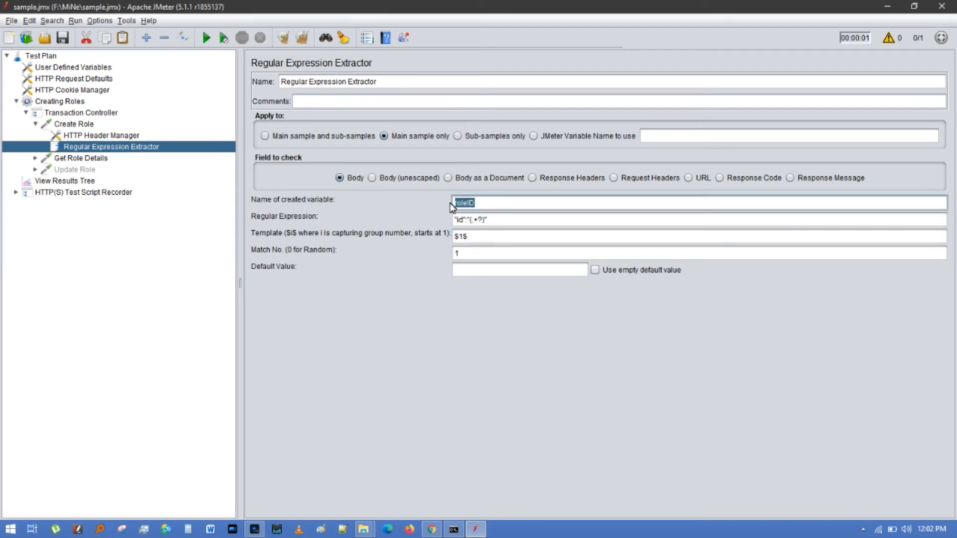
click(92, 161)
click(525, 191)
drag(525, 191, 440, 193)
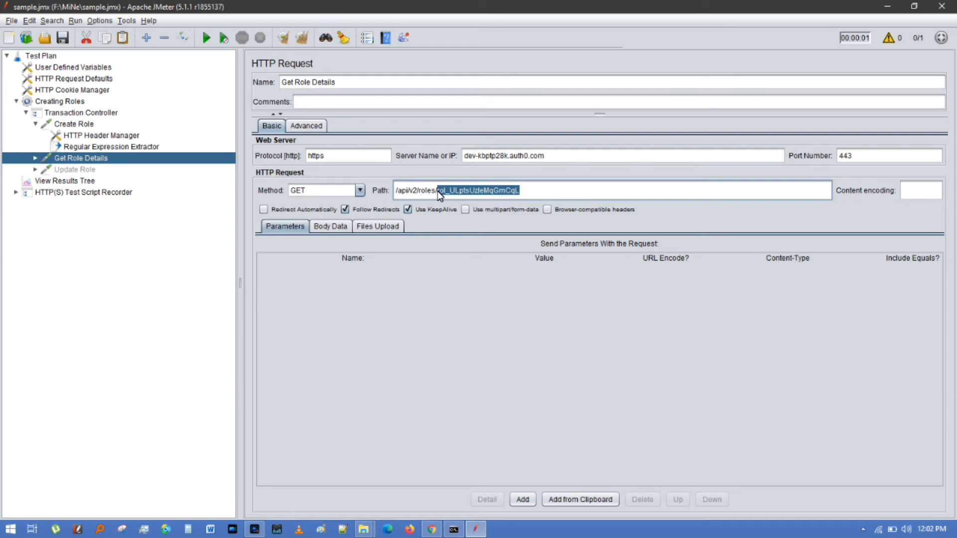
key(ctrl+v)
text(})
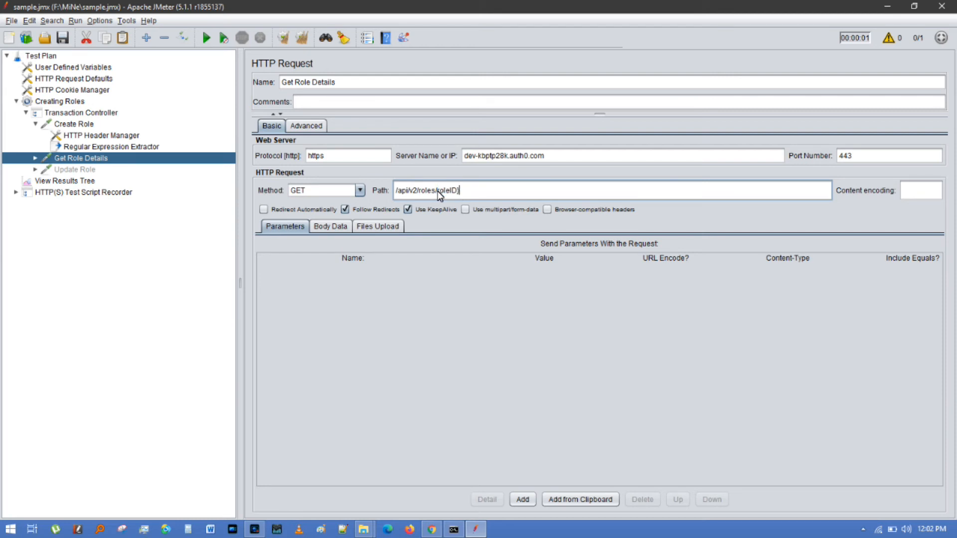
click(437, 190)
text({)
text($)
Replace the hard-coded role ID in the Update Role path with ${roleID}, copied from the Get Role Details path.
drag(451, 193, 438, 192)
key(ctrl+c)
click(84, 170)
click(525, 191)
drag(525, 192, 441, 195)
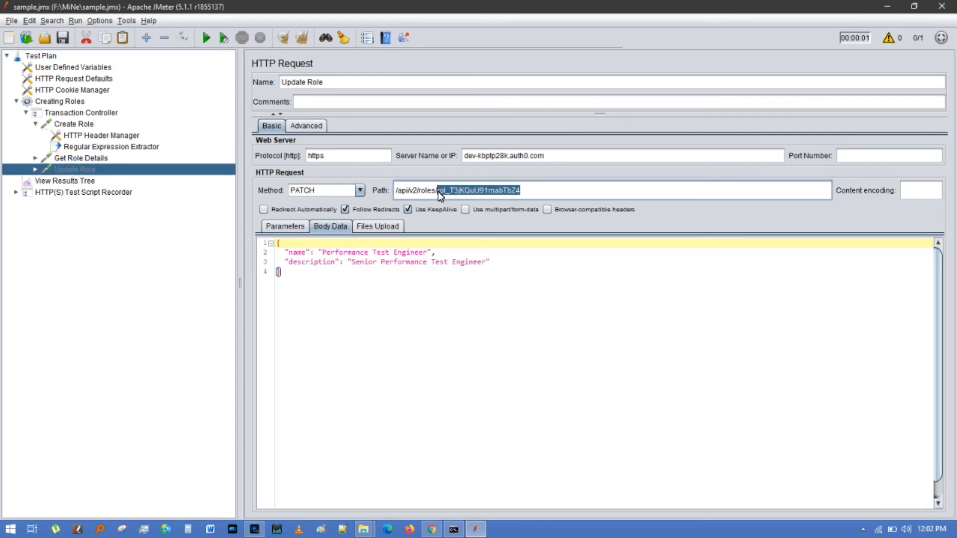
key(ctrl+v)
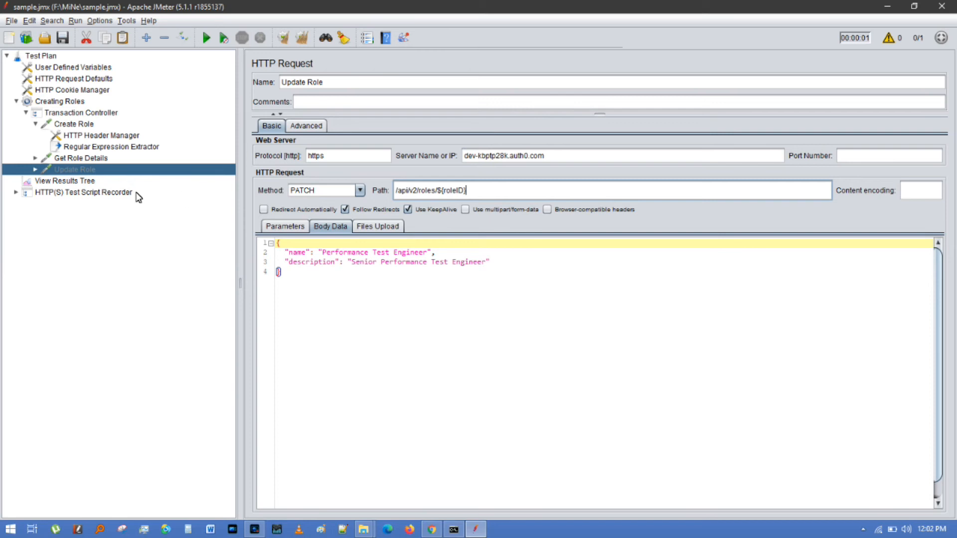
Change the role name in the Create Role body to "Sr. Quality Analyst1" and clear all previous results.
double_click(57, 124)
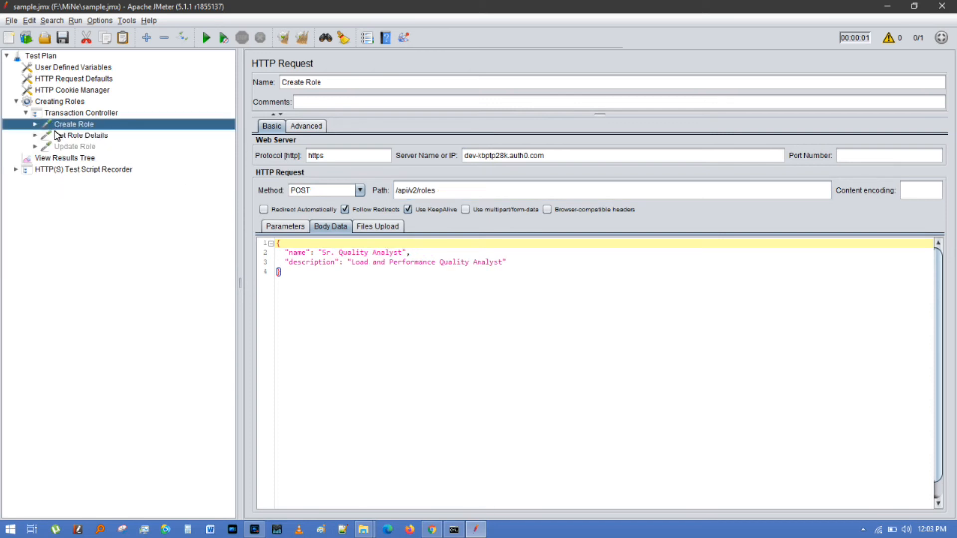
click(402, 253)
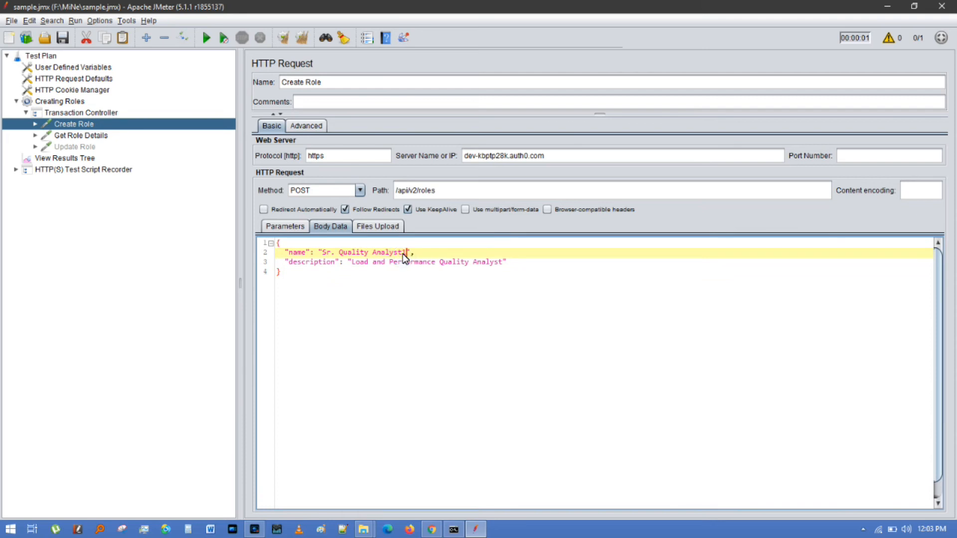
text(1)
click(301, 38)
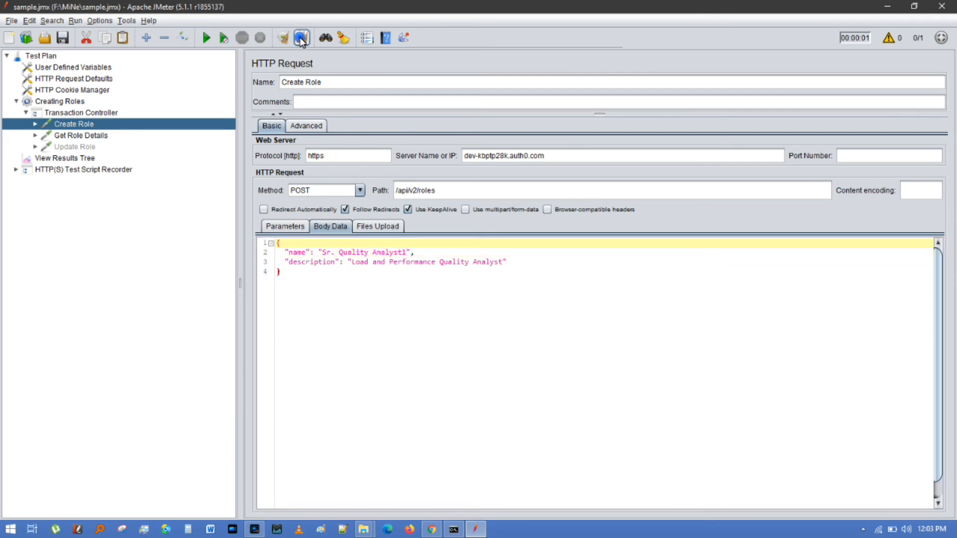
Run the test plan and set the View Results Tree to render results as Text.
click(205, 39)
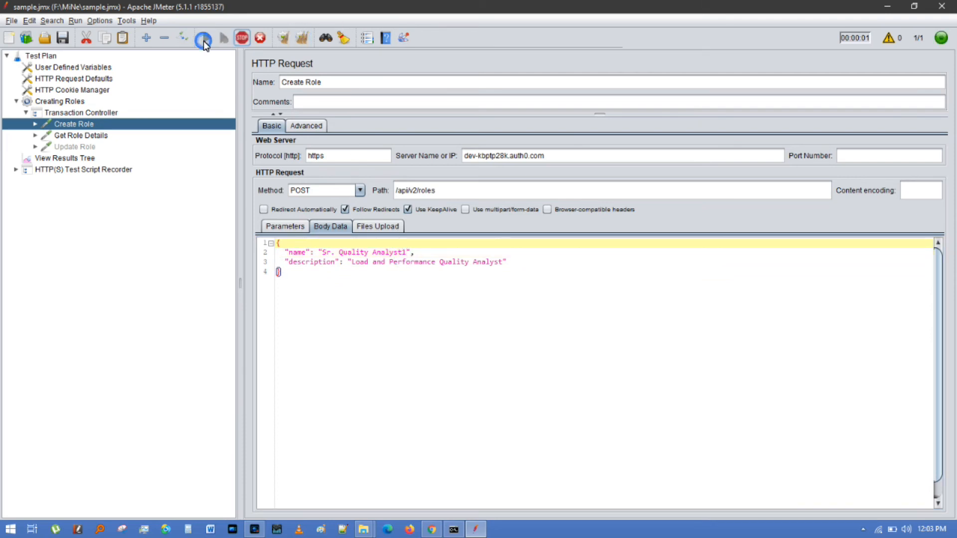
click(63, 158)
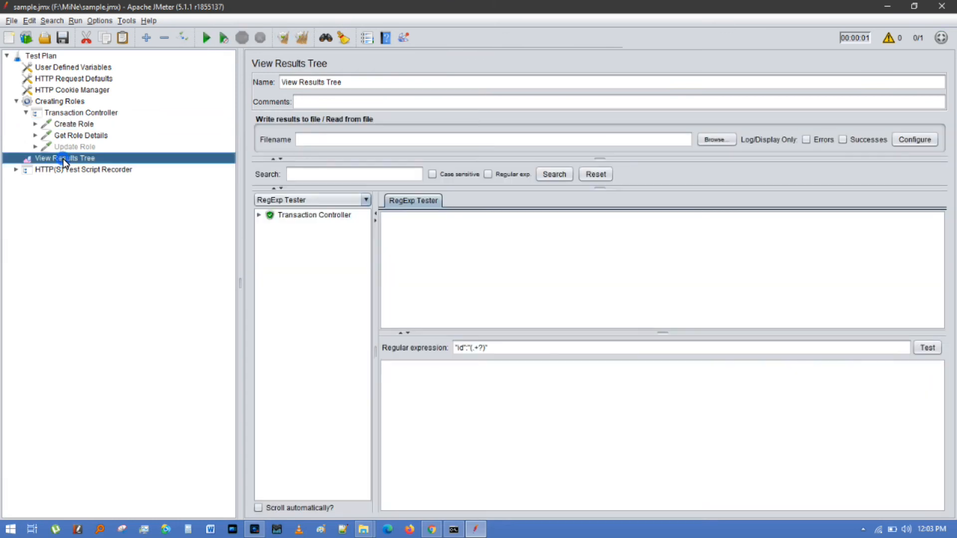
click(314, 200)
click(302, 214)
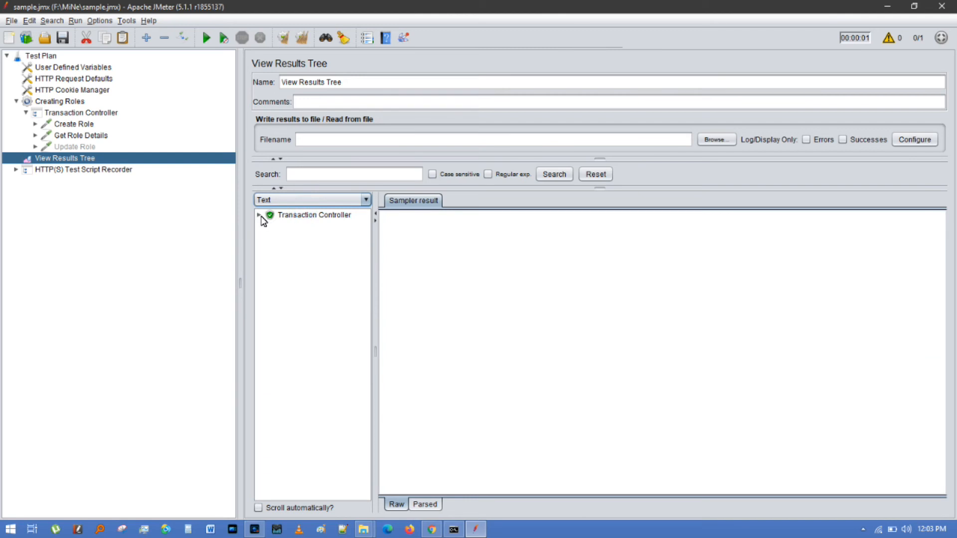
Compare the role ID and name in the Create Role and Get Role Details response bodies.
click(260, 216)
click(305, 227)
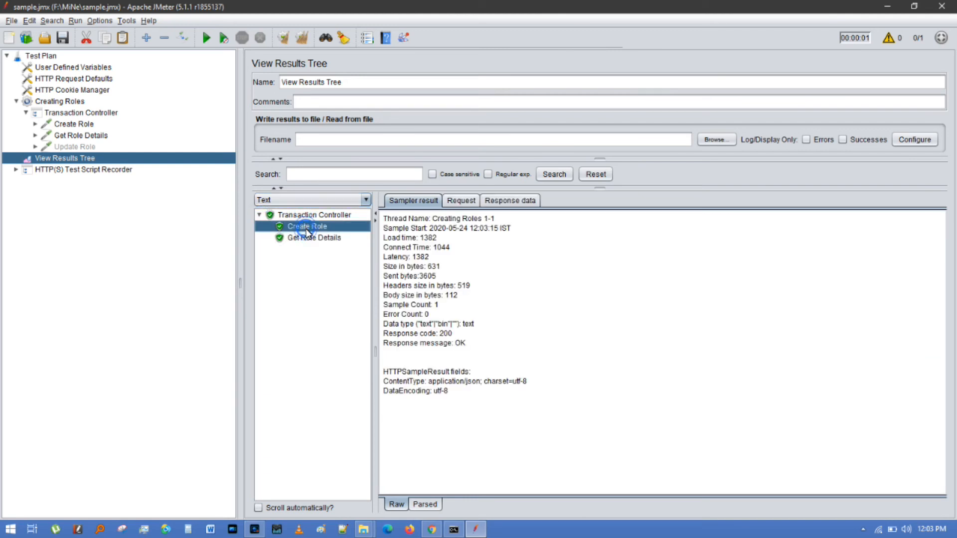
click(521, 202)
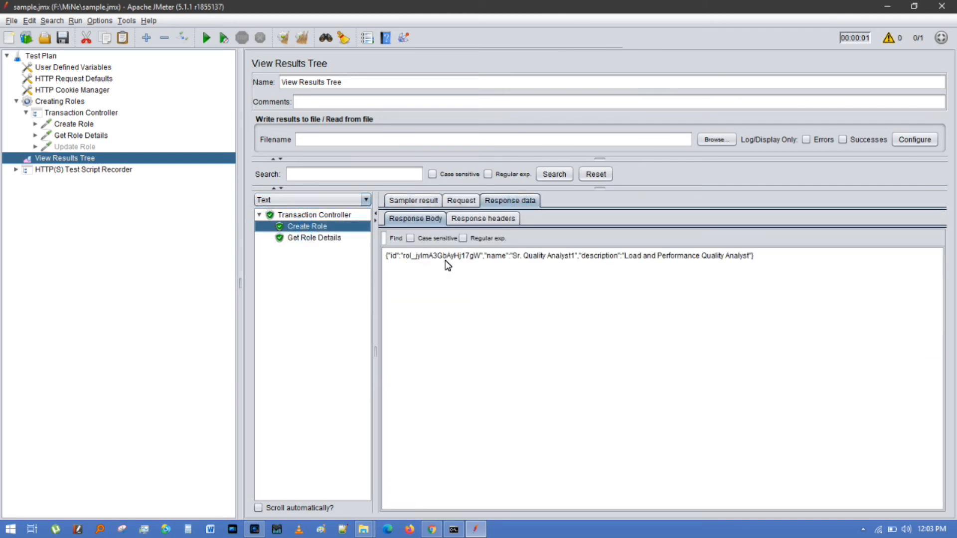
click(328, 243)
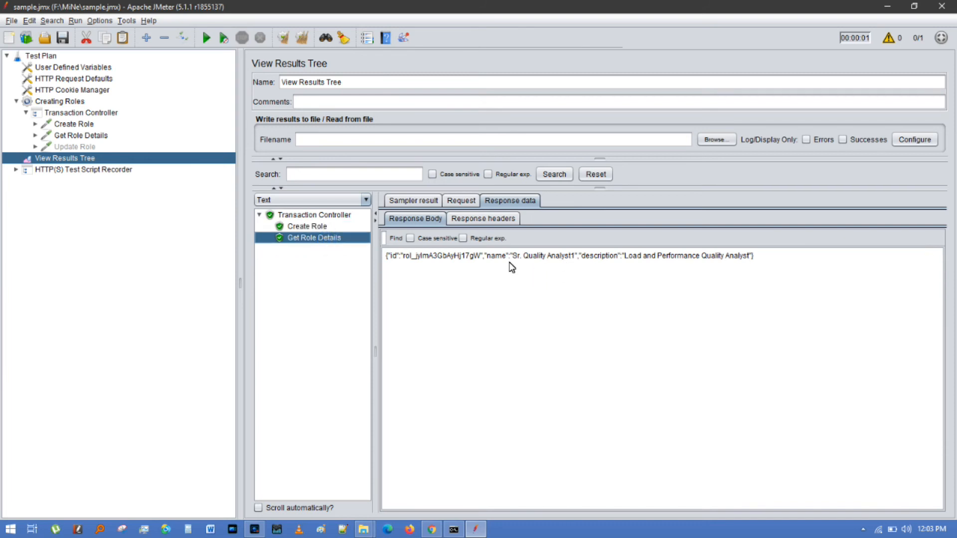
drag(517, 258, 574, 258)
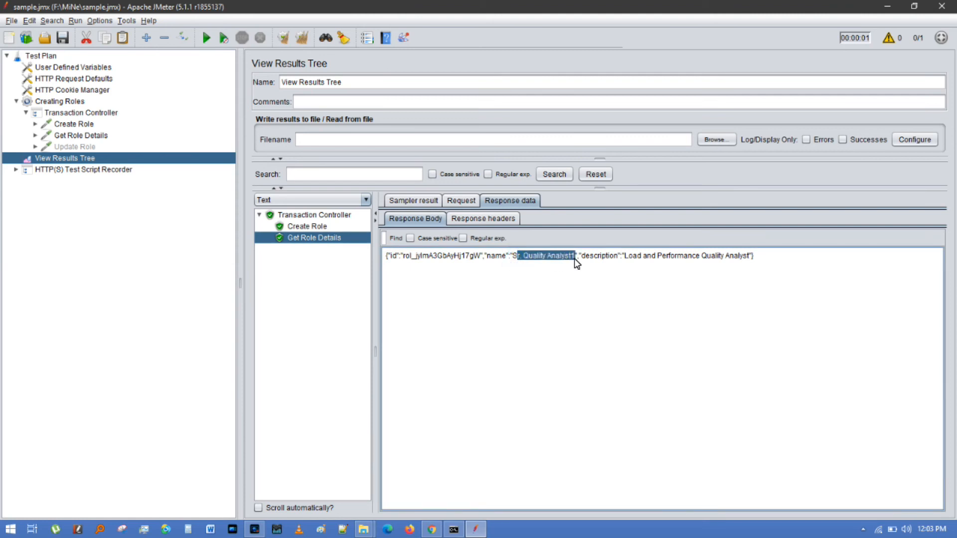
drag(401, 257, 481, 265)
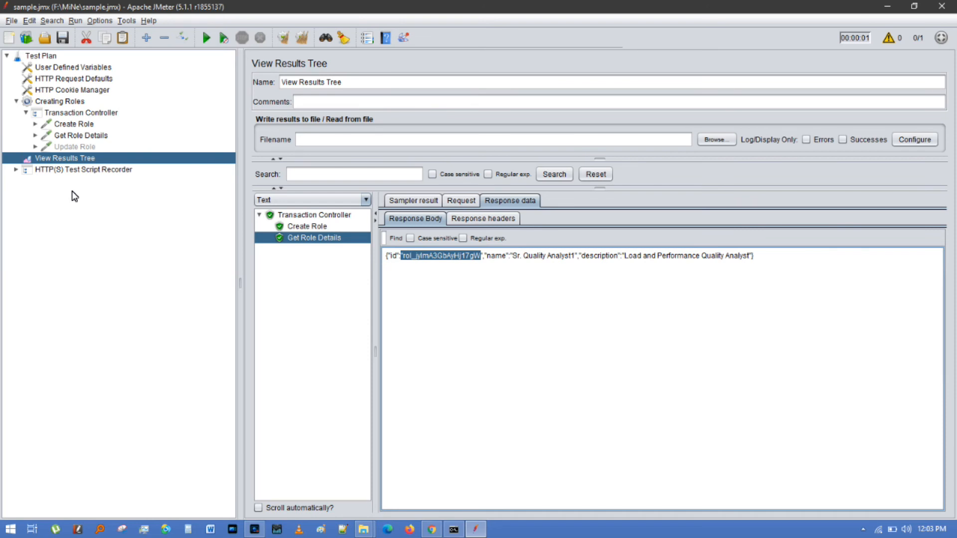
Enable the disabled Update Role request in the Transaction Controller.
click(81, 148)
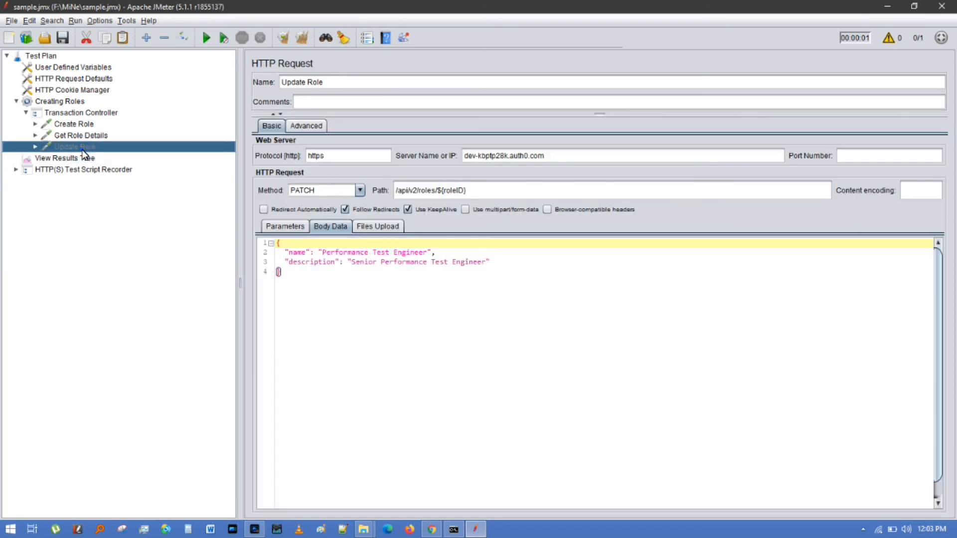
right_click(82, 149)
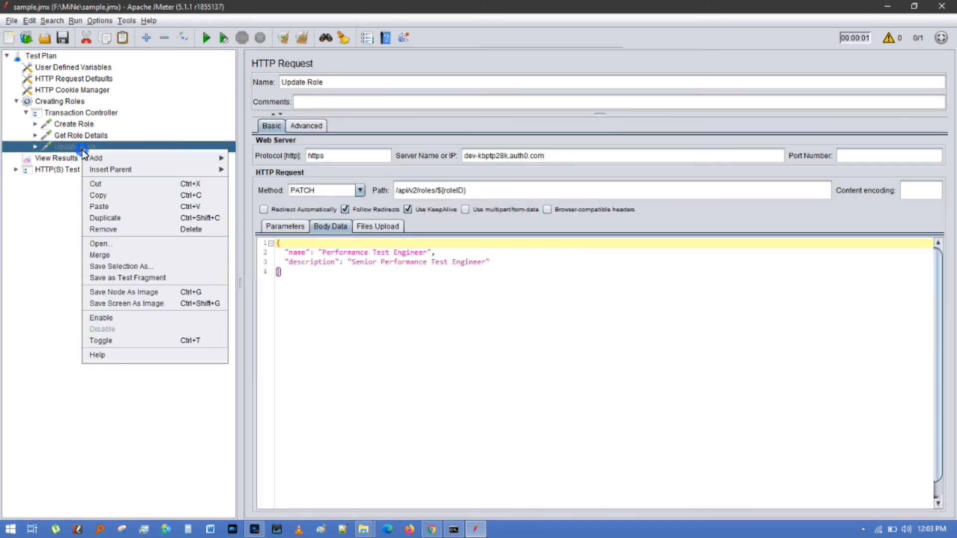
click(134, 319)
Change the role name in the Create Role body to "Sr. Quality Analyst2" and clear all previous results.
key(Up)
key(Up)
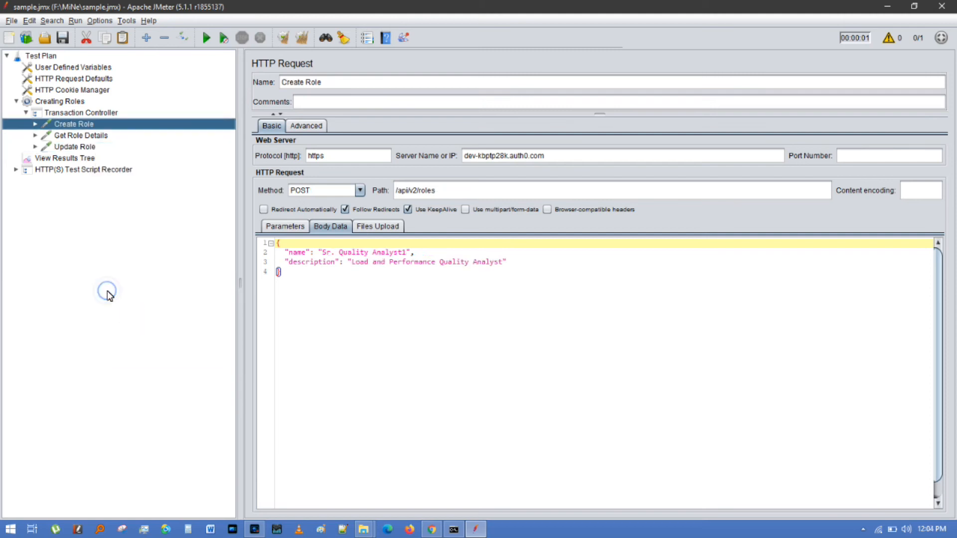
click(302, 39)
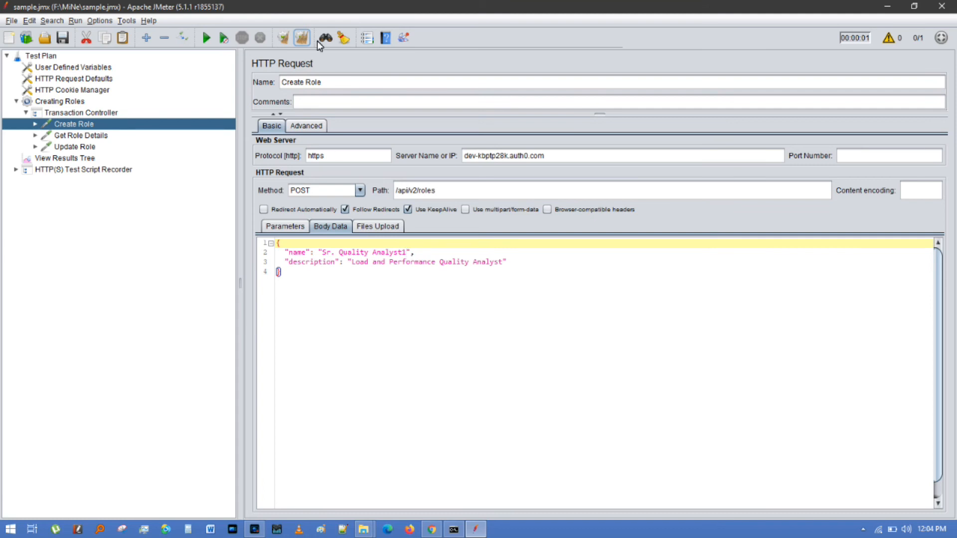
click(406, 253)
key(BackSpace)
text(2)
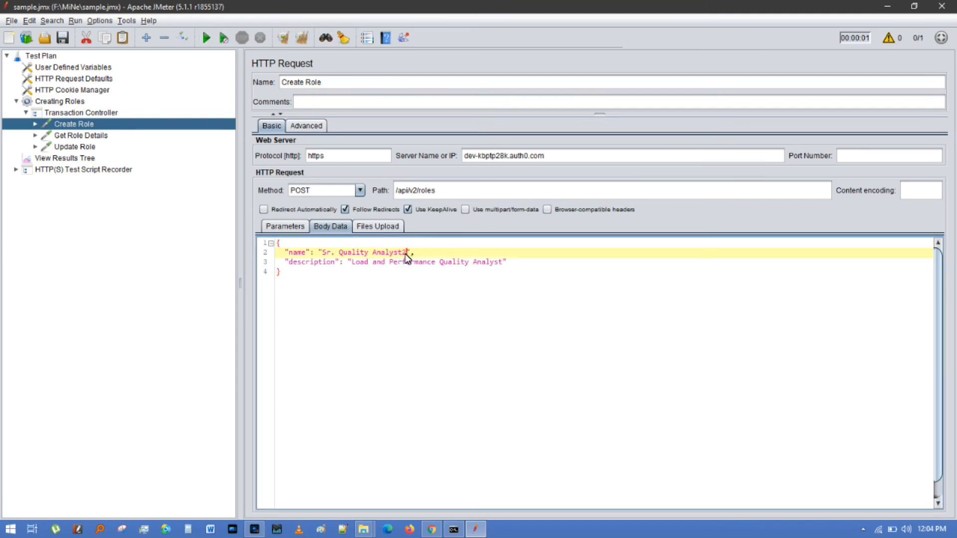
click(302, 40)
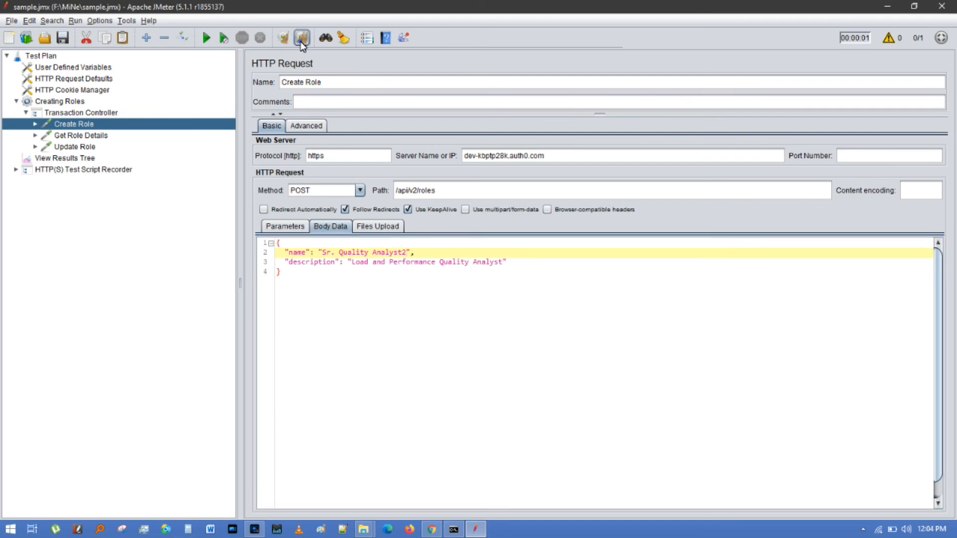
Run the test plan with all three role requests and expand the Transaction Controller sample in the View Results Tree.
click(204, 42)
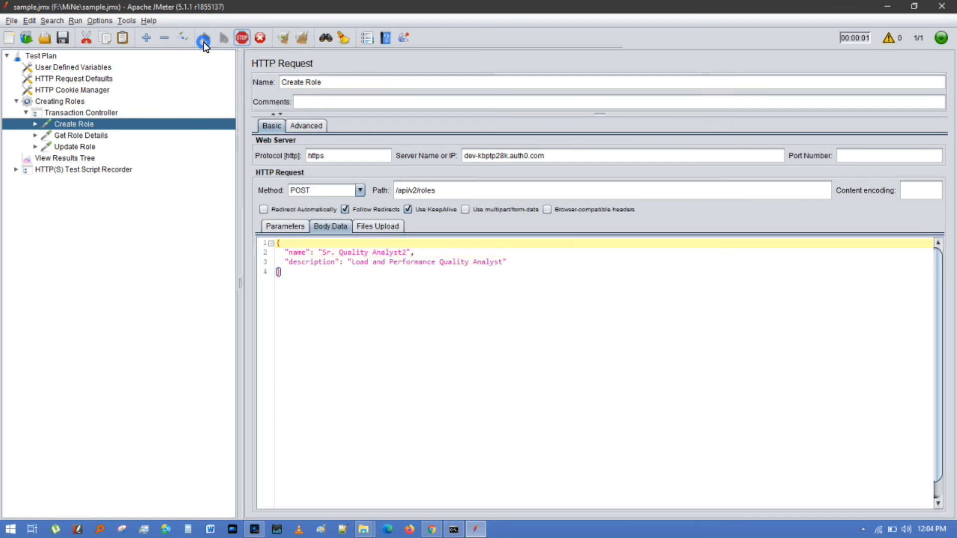
click(87, 161)
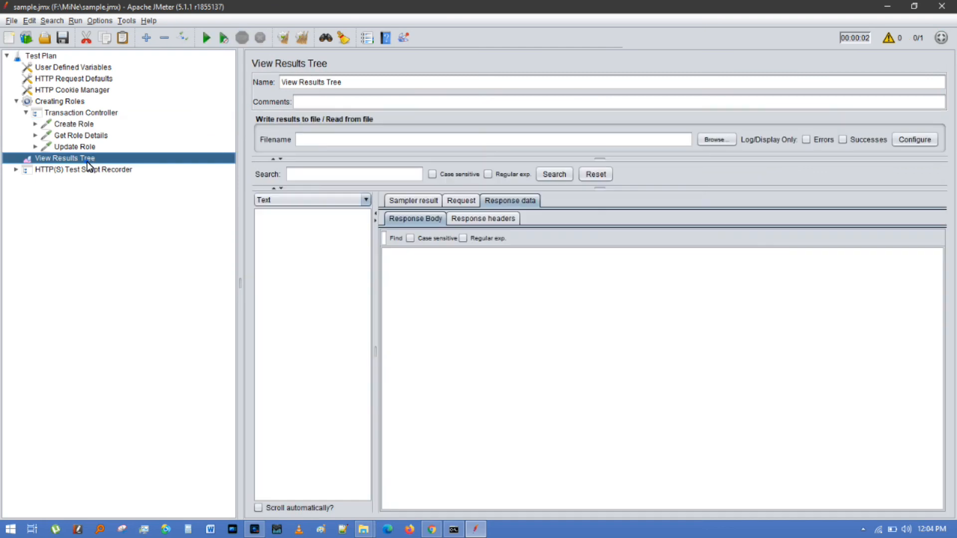
double_click(312, 217)
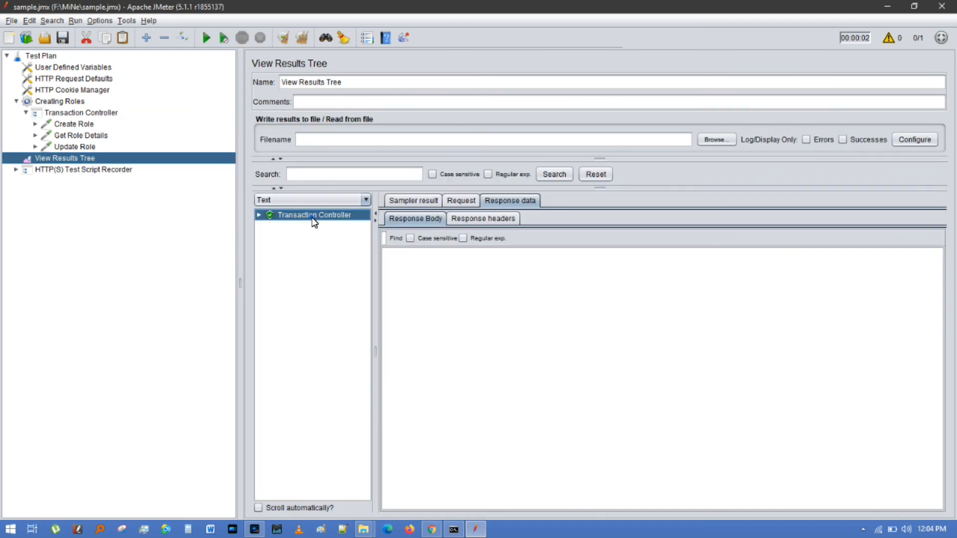
Check the role ID, name and description in the Create Role, Get Role Details and Update Role response bodies.
click(304, 227)
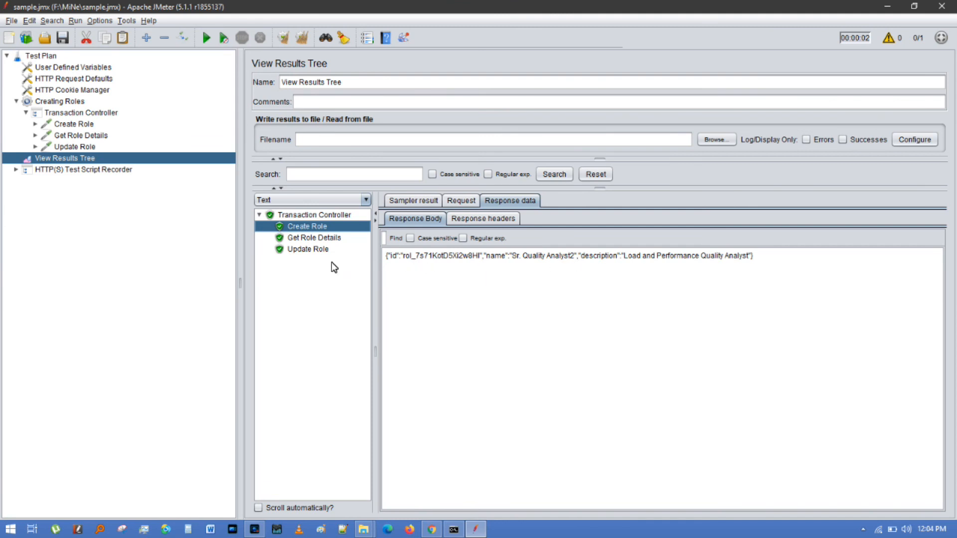
click(330, 238)
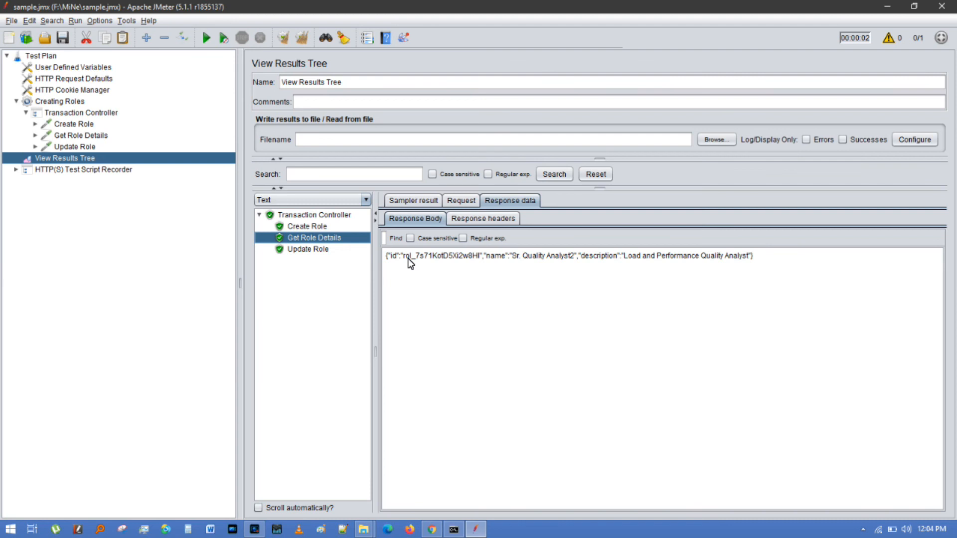
click(303, 255)
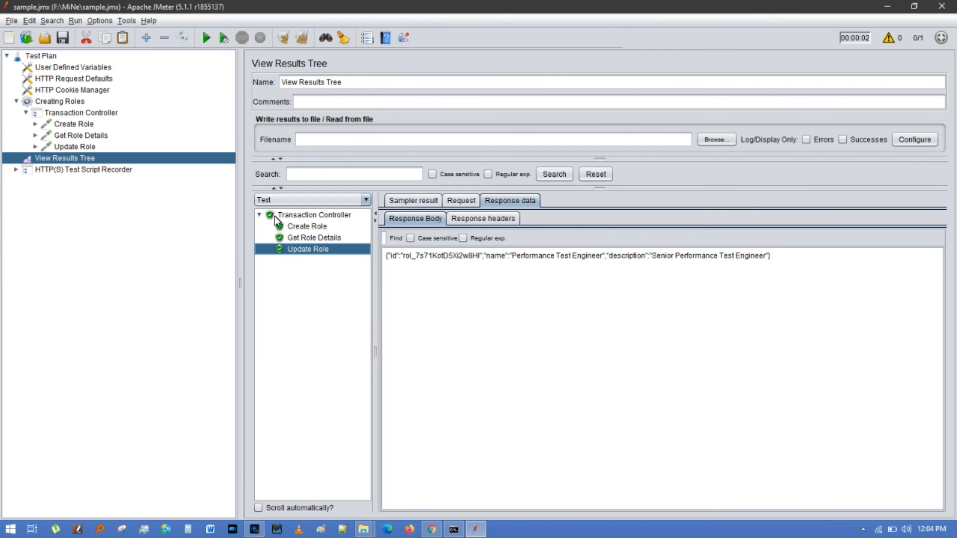
click(260, 217)
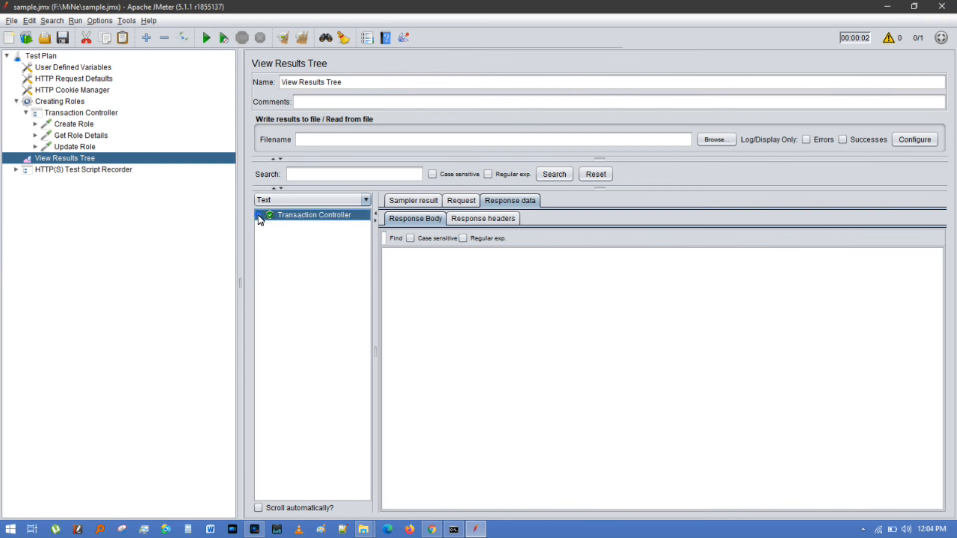
click(259, 217)
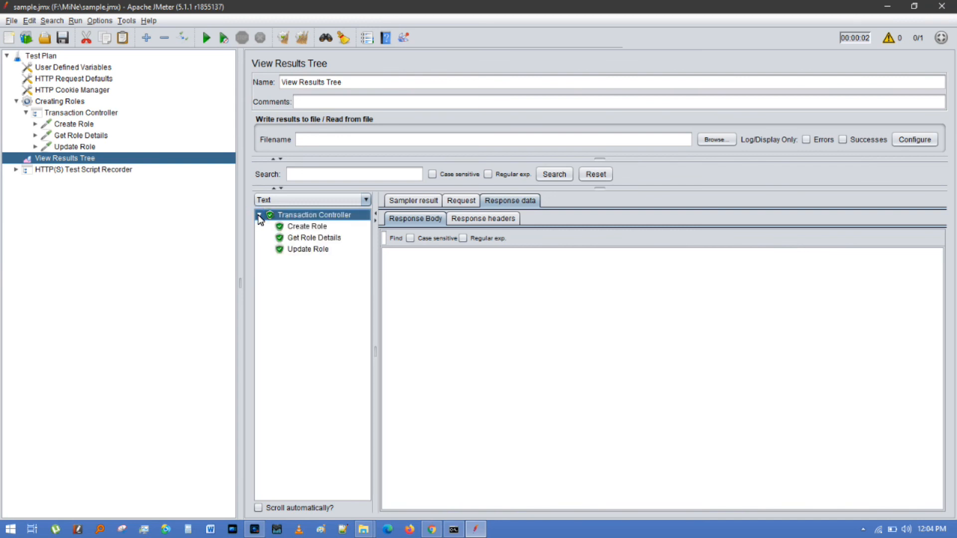